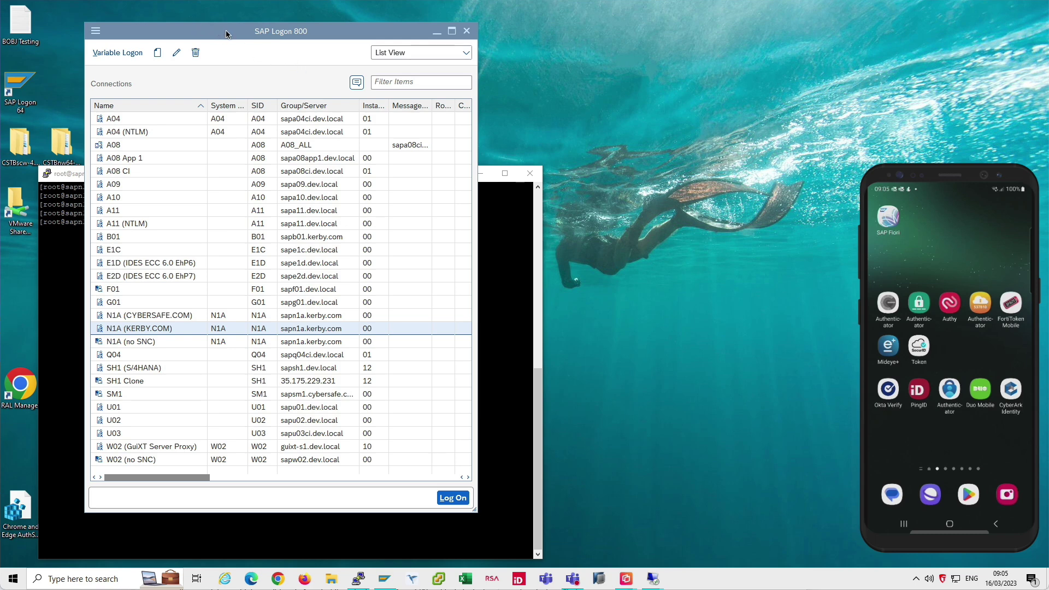
# Step: Sign in to the N1A (KERBY.COM) system, then log off again right away
pyautogui.doubleClick(138, 329)
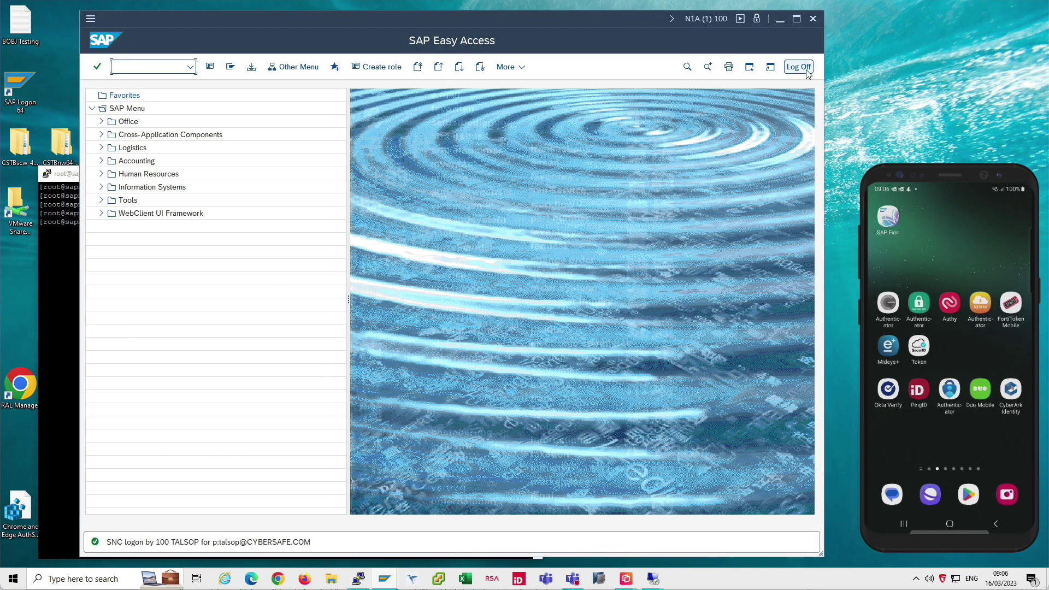
pyautogui.click(801, 68)
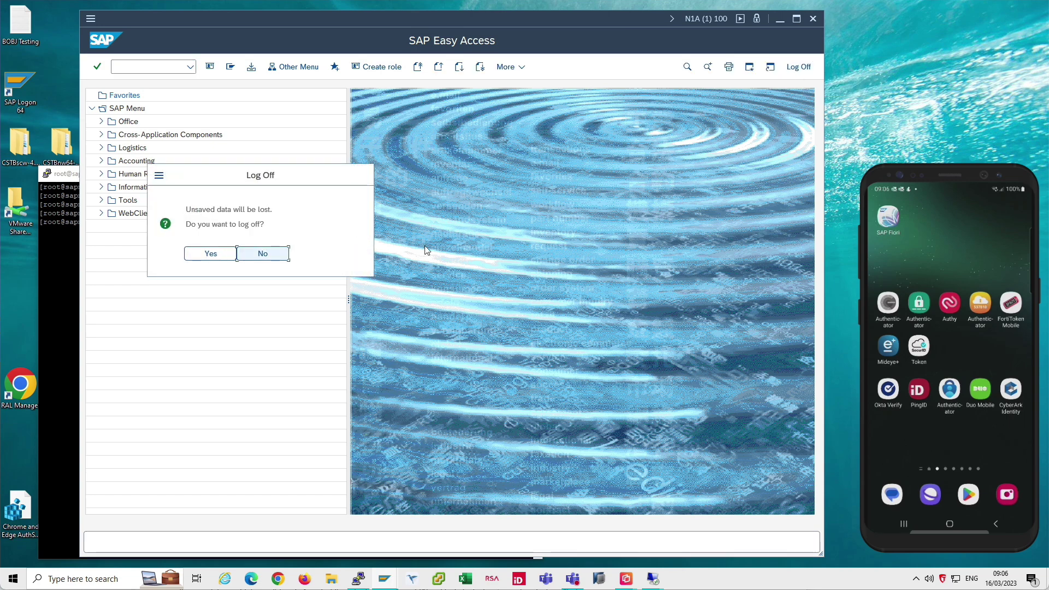
pyautogui.click(208, 254)
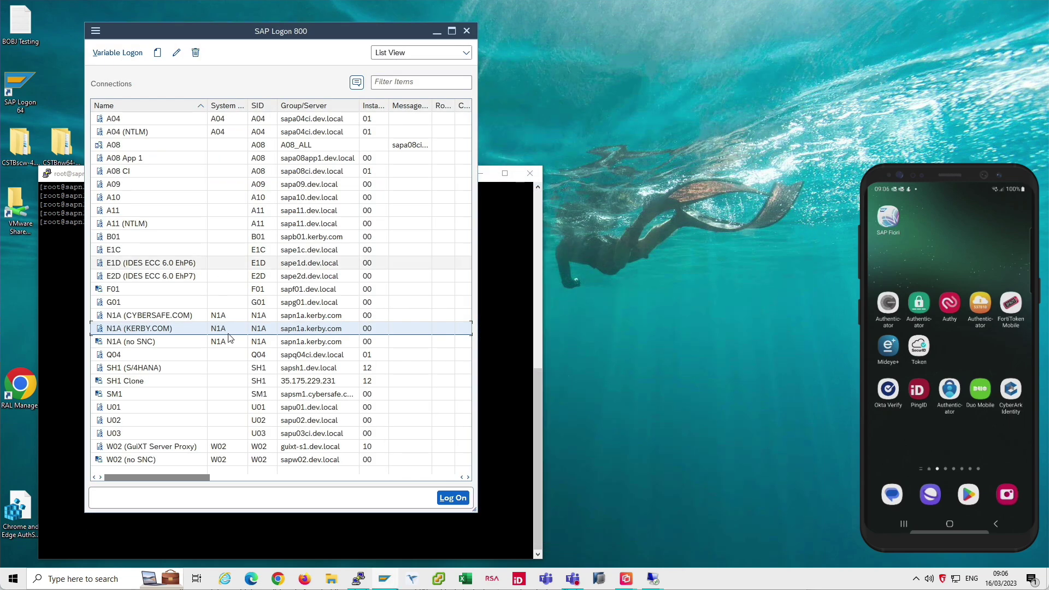
# Step: Open authentication_policy.conf in the PuTTY terminal and insert 'AZMFA,' before Continue on the Rules line
pyautogui.click(70, 354)
pyautogui.write('view authentication_policy.conf')
pyautogui.press('Return')
pyautogui.press('Down')
pyautogui.press('Down')
pyautogui.press('Down')
pyautogui.press('Down')
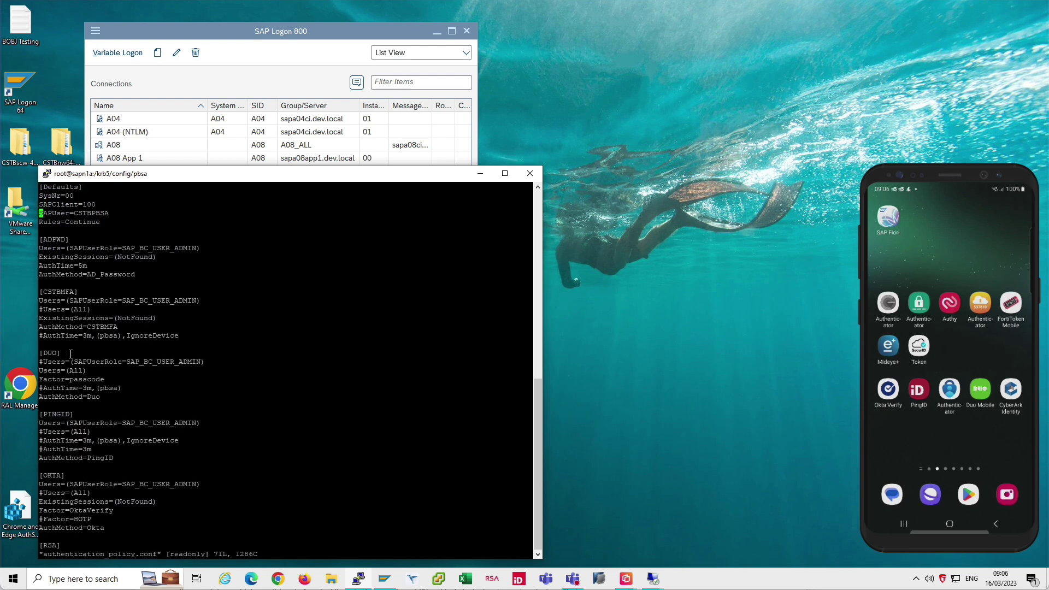
pyautogui.press('Right')
pyautogui.press('Right')
pyautogui.press('Right')
pyautogui.press('Right')
pyautogui.press('Right')
pyautogui.press('Right')
pyautogui.write('i')
pyautogui.write('AZMFA,')
pyautogui.press('Escape')
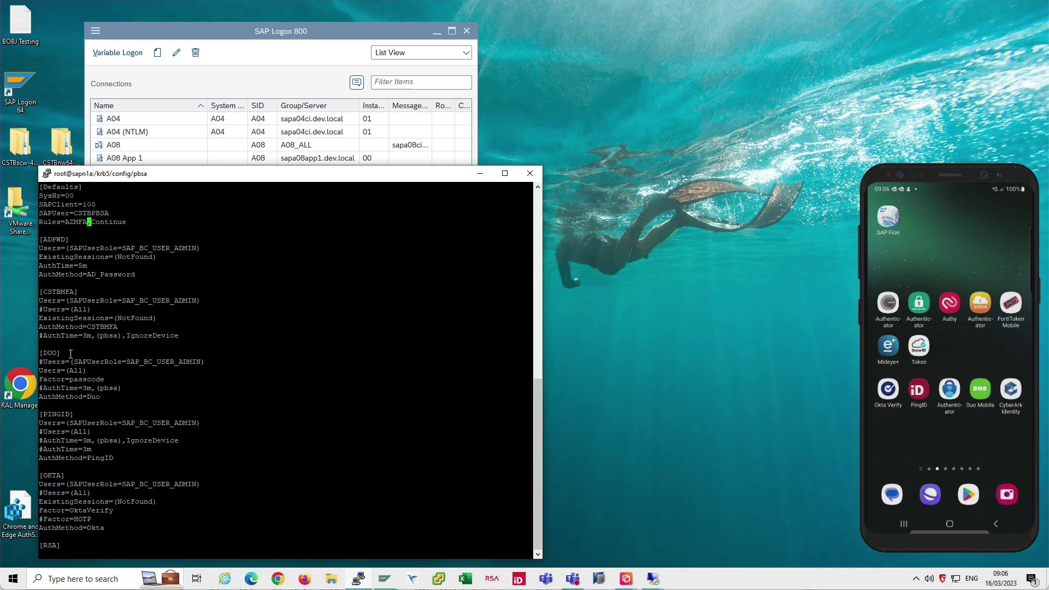
# Step: Review the end of the policy file and save it with :wq!
pyautogui.press('Down')
pyautogui.press('Down')
pyautogui.press('Down')
pyautogui.press('Down')
pyautogui.press('Down')
pyautogui.press('Down')
pyautogui.press('Down')
pyautogui.press('Down')
pyautogui.press('Down')
pyautogui.press('Down')
pyautogui.press('Down')
pyautogui.press('Down')
pyautogui.press('Down')
pyautogui.press('Down')
pyautogui.press('Down')
pyautogui.press('Down')
pyautogui.press('Down')
pyautogui.press('Down')
pyautogui.press('Down')
pyautogui.press('Down')
pyautogui.press('Down')
pyautogui.press('Down')
pyautogui.press('Down')
pyautogui.press('Down')
pyautogui.press('Down')
pyautogui.press('Down')
pyautogui.press('Down')
pyautogui.press('Down')
pyautogui.press('Down')
pyautogui.press('Down')
pyautogui.press('Down')
pyautogui.press('Down')
pyautogui.press('Down')
pyautogui.press('Down')
pyautogui.press('Down')
pyautogui.press('Down')
pyautogui.press('Down')
pyautogui.press('Down')
pyautogui.press('Down')
pyautogui.press('Down')
pyautogui.press('Right')
pyautogui.press('Right')
pyautogui.press('Right')
pyautogui.press('Right')
pyautogui.press('Right')
pyautogui.press('Right')
pyautogui.press('Right')
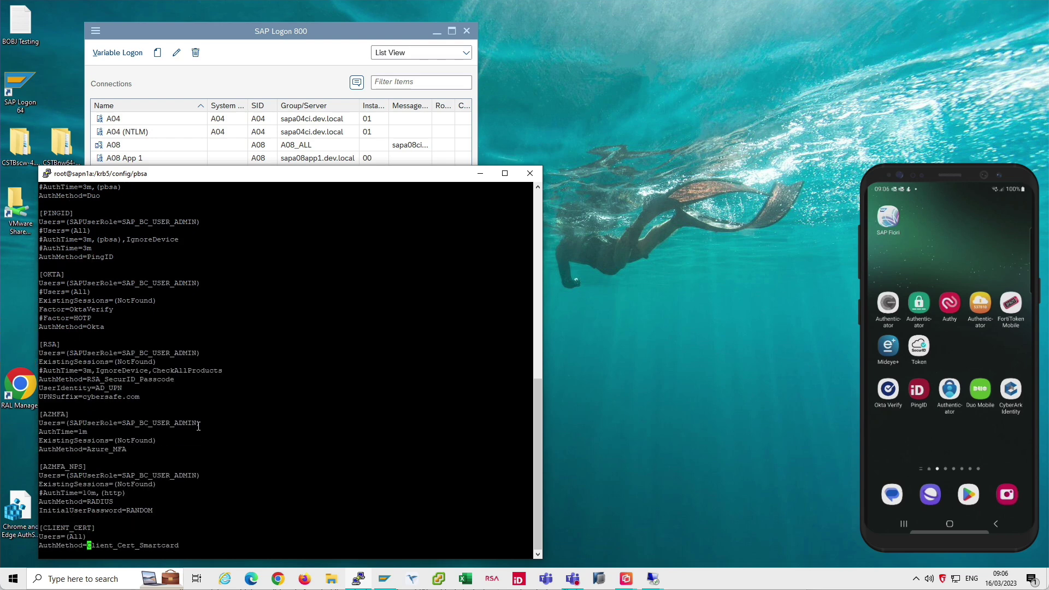
pyautogui.moveTo(200, 424); pyautogui.dragTo(126, 427)
pyautogui.click(197, 425)
pyautogui.write(':wq!')
pyautogui.press('Return')
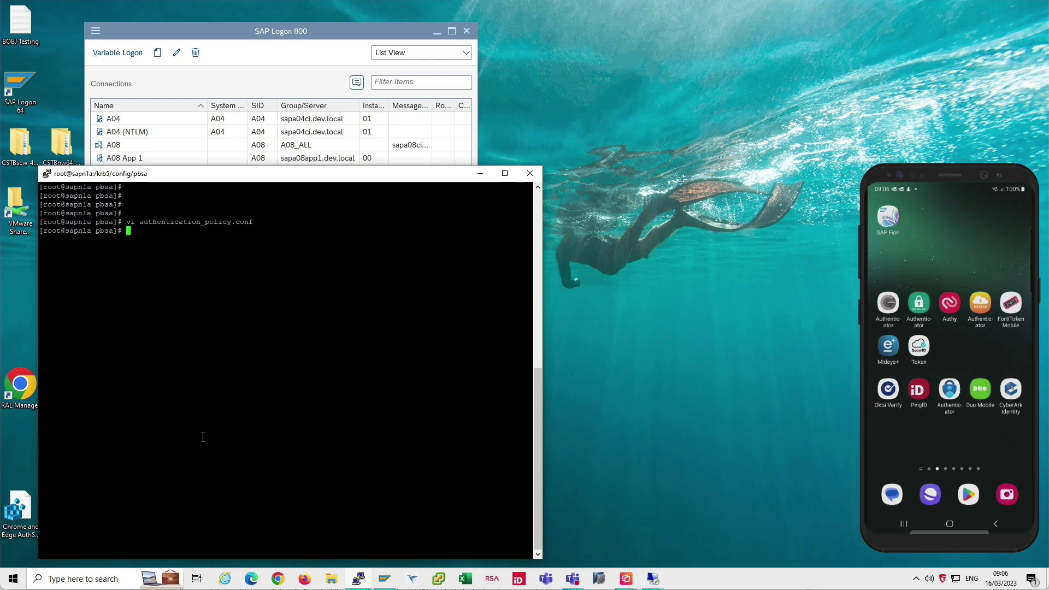
# Step: Sign in to N1A (KERBY.COM) by entering the Microsoft Authenticator code in the CyberSafe dialog
pyautogui.click(231, 34)
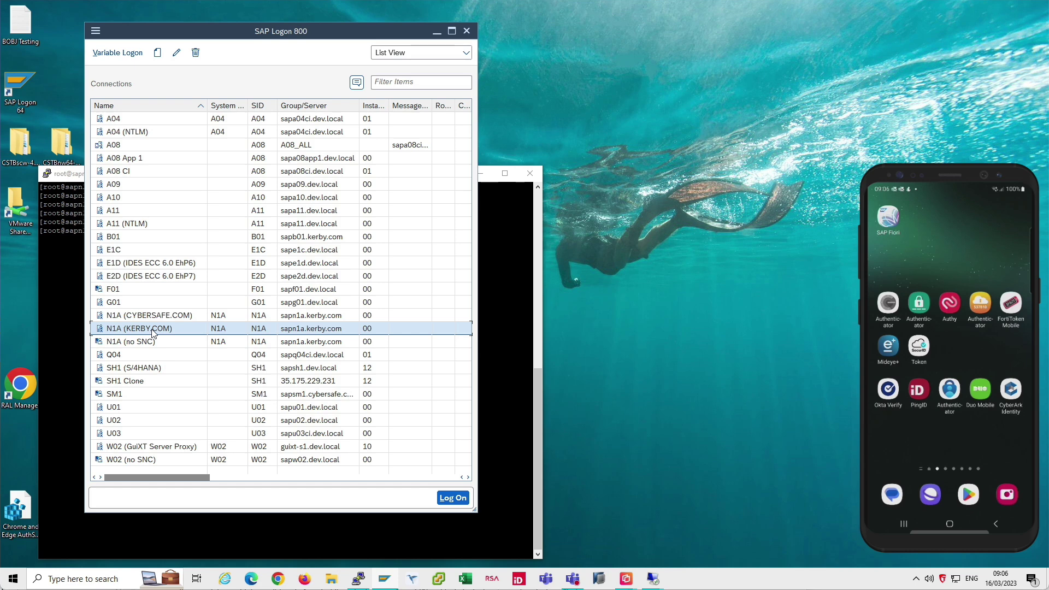
pyautogui.doubleClick(153, 333)
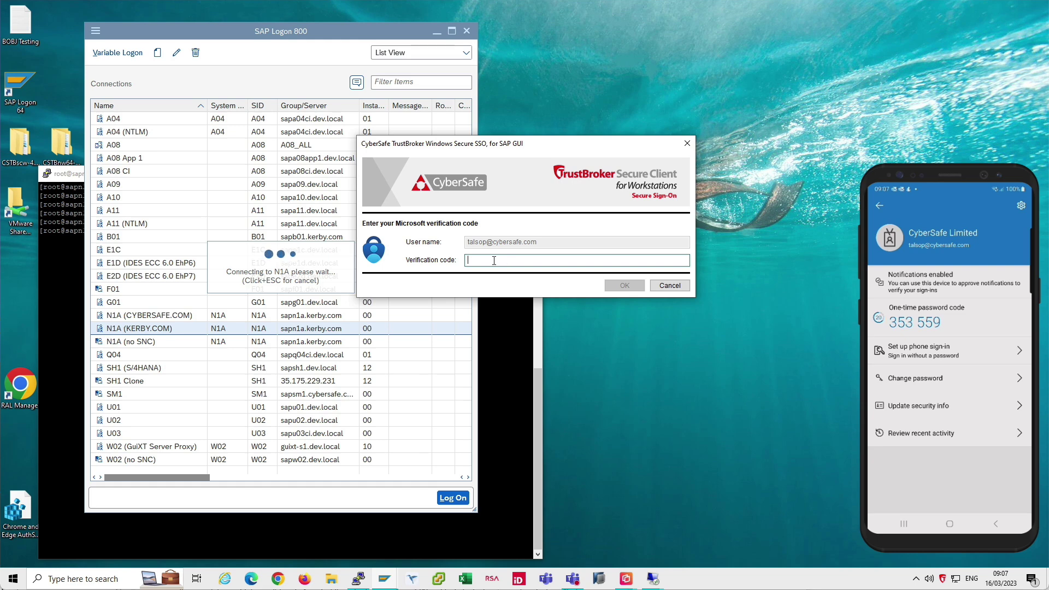
pyautogui.click(636, 285)
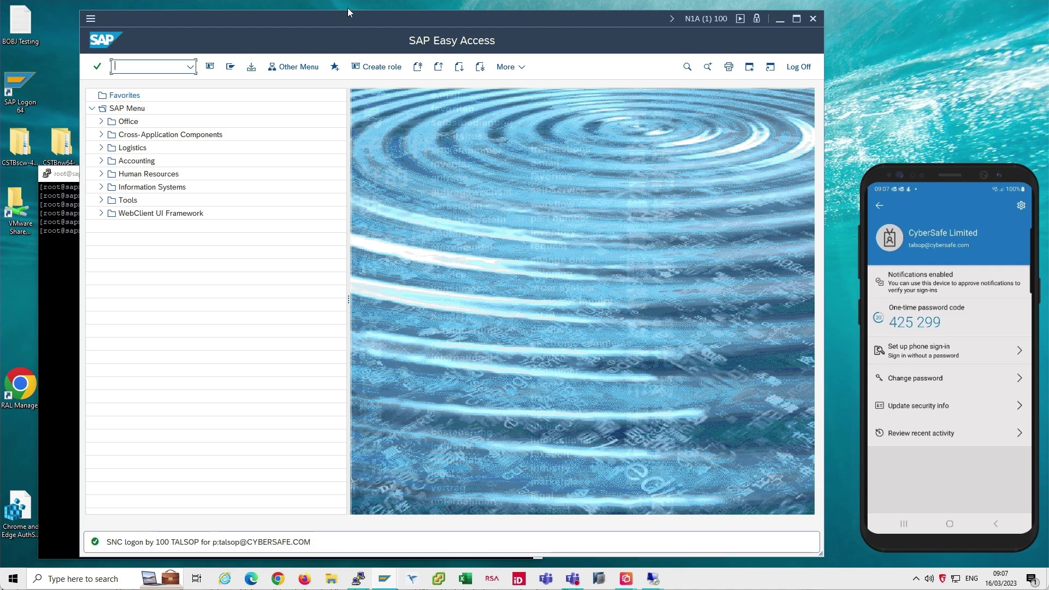
# Step: Run su01d and submit the Authenticator passcode, resubmitting it after the first failed attempt
pyautogui.write('su01d')
pyautogui.press('Return')
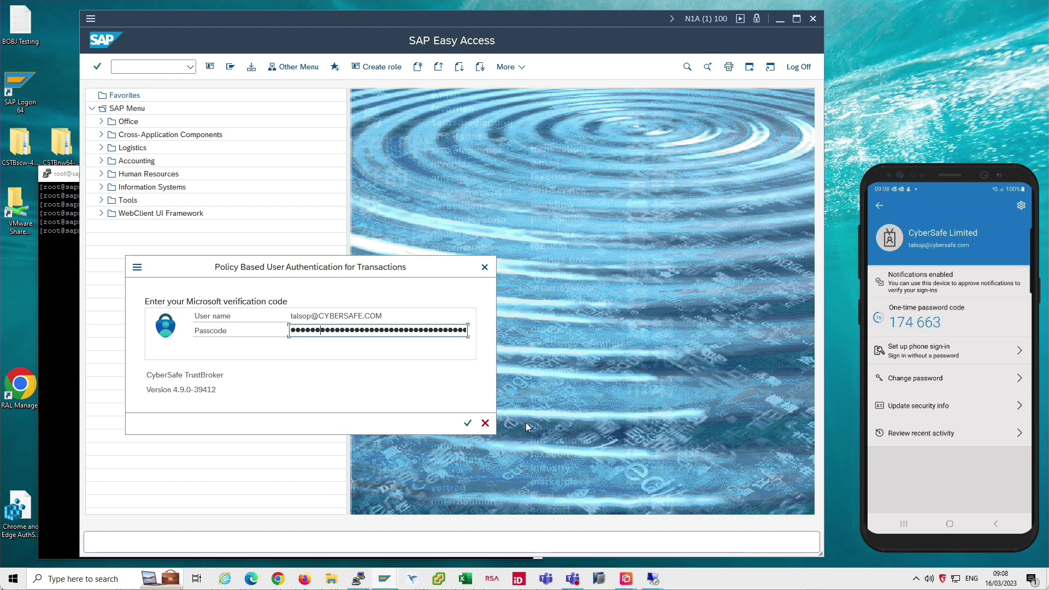
pyautogui.click(468, 424)
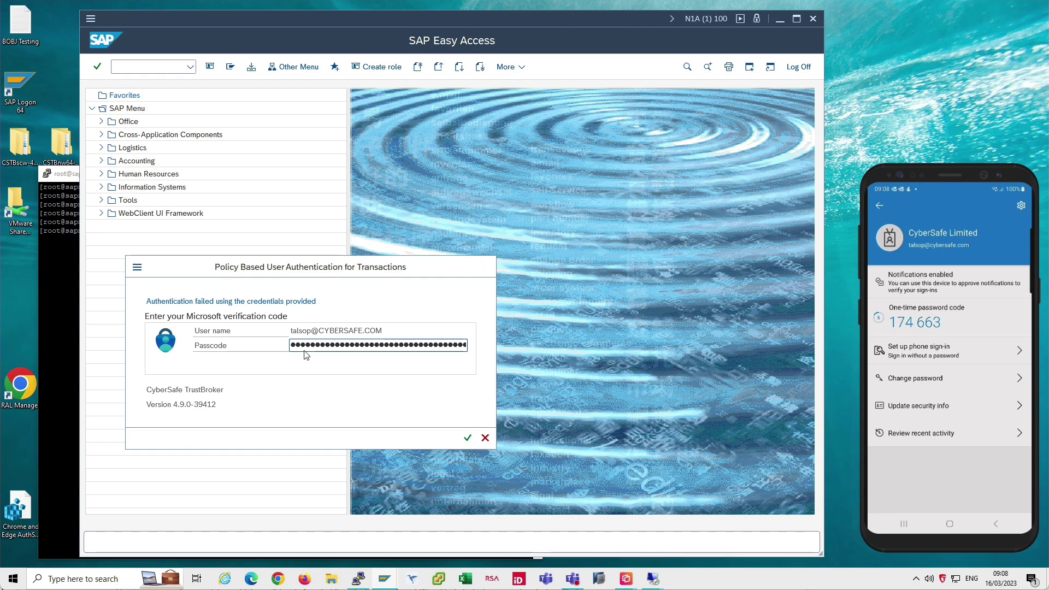
pyautogui.press('Return')
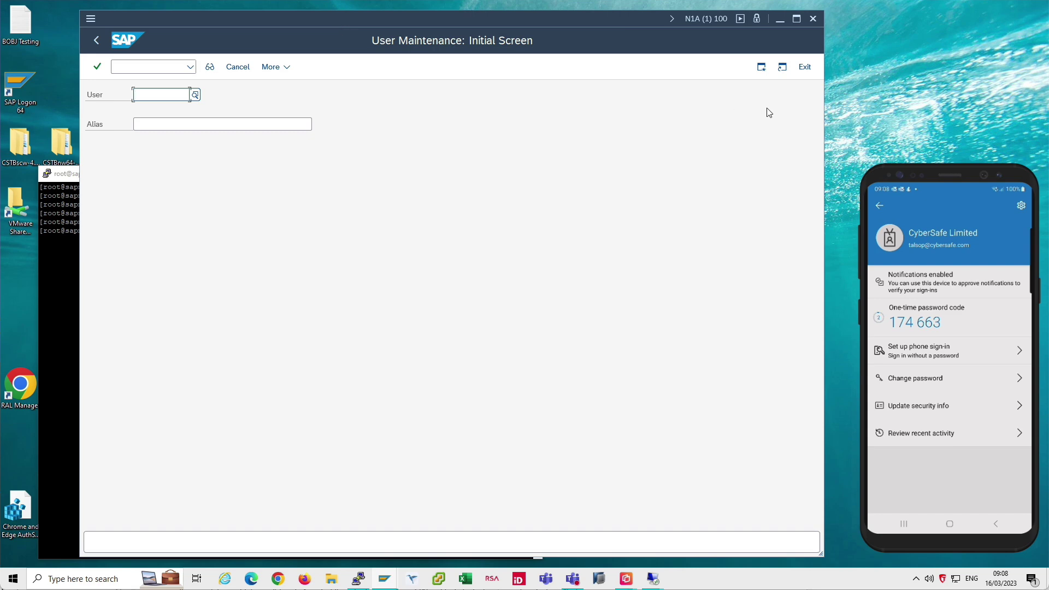
# Step: Exit User Maintenance, then log off from SAP Easy Access and confirm with Yes
pyautogui.click(805, 67)
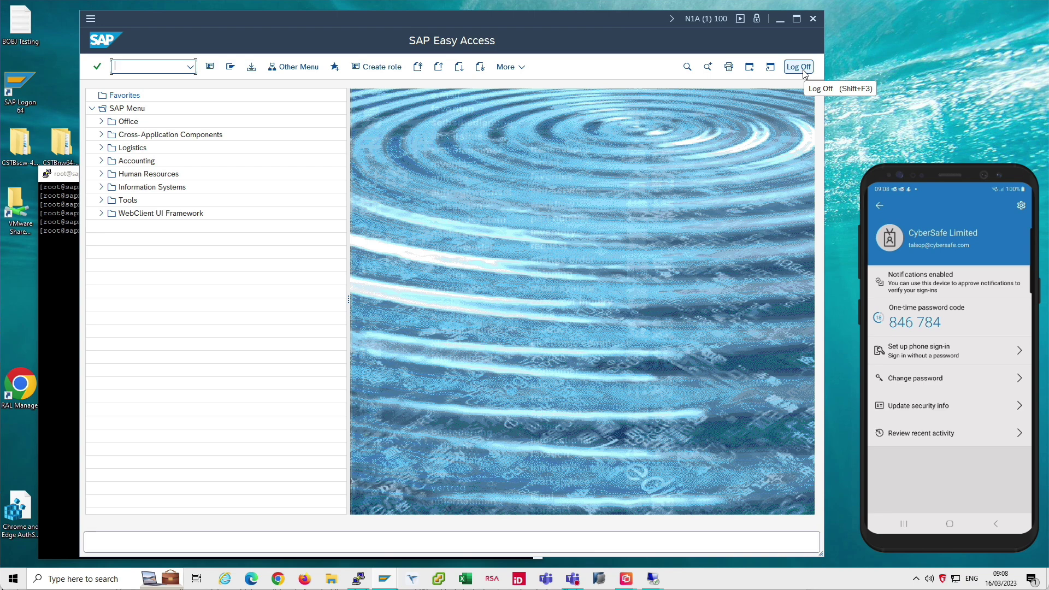
pyautogui.click(804, 71)
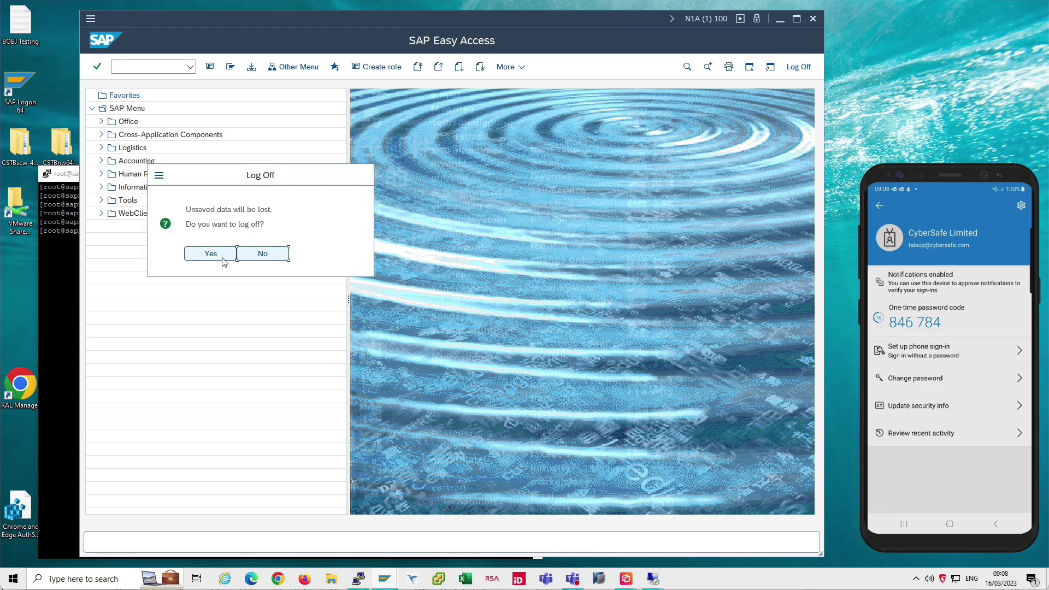
pyautogui.click(211, 254)
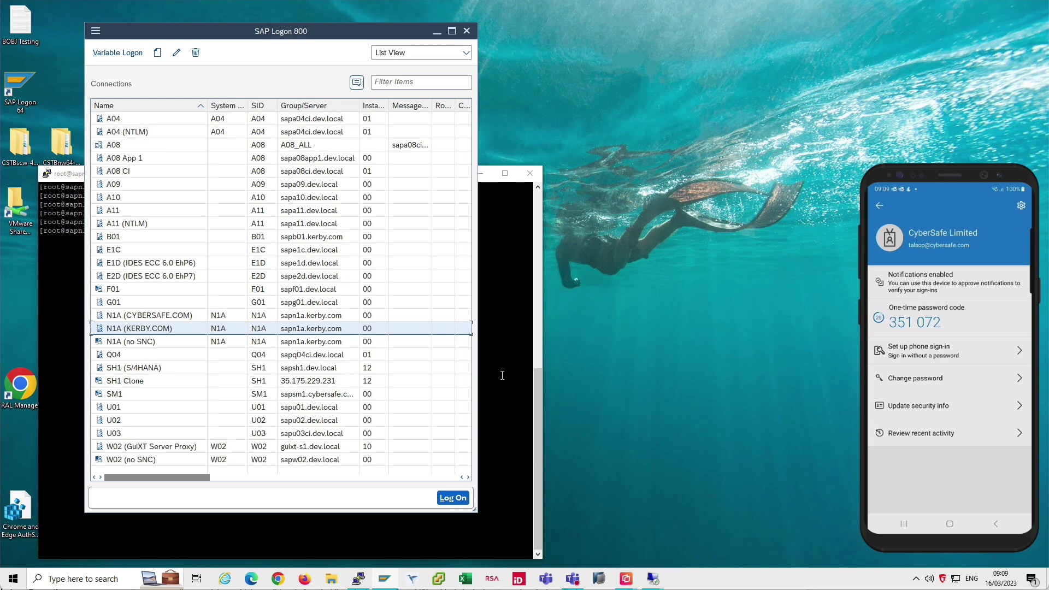
# Step: Load the suggested NWBC address in Chrome, reach User Maintenance, then close that window
pyautogui.click(280, 582)
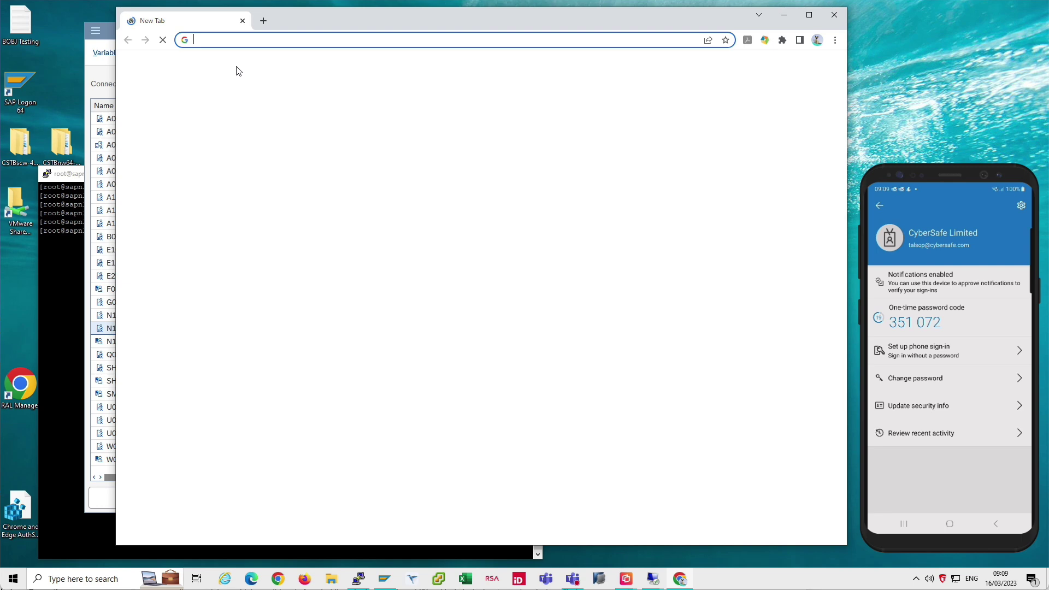
pyautogui.write('sapn')
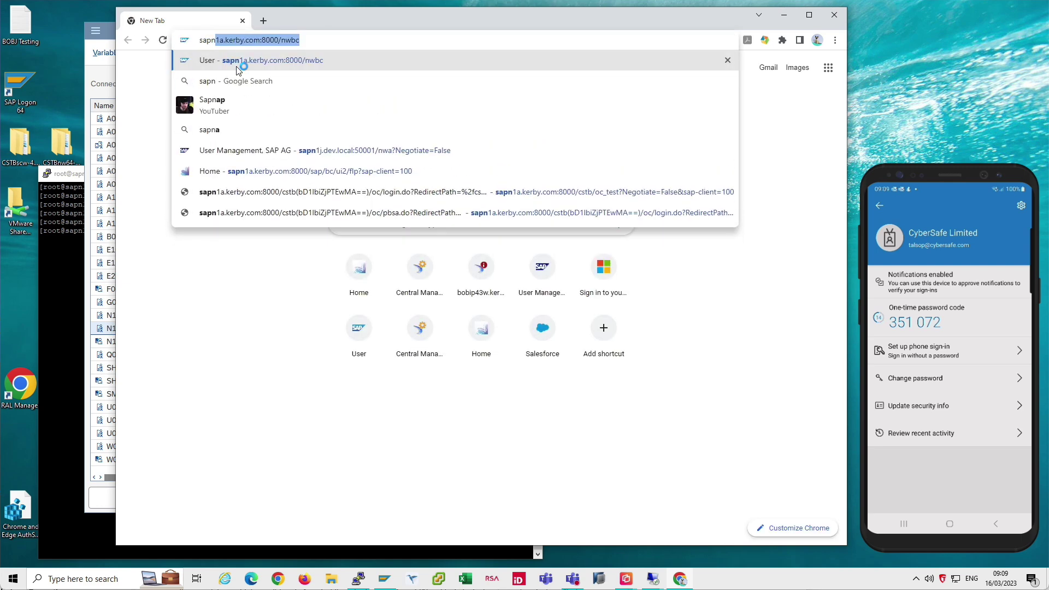
pyautogui.press('End')
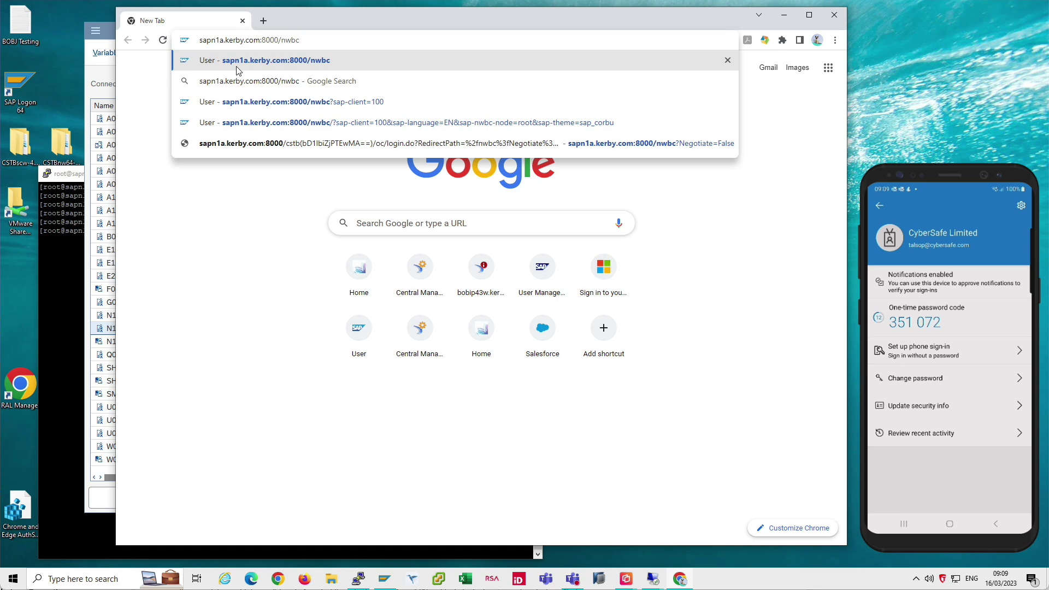
pyautogui.press('Return')
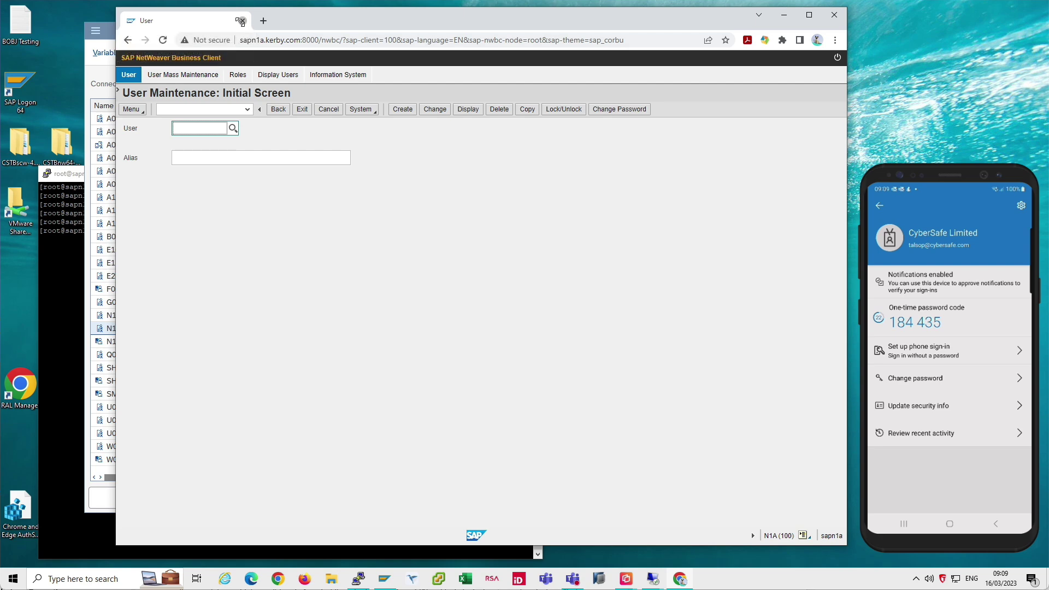
pyautogui.click(242, 21)
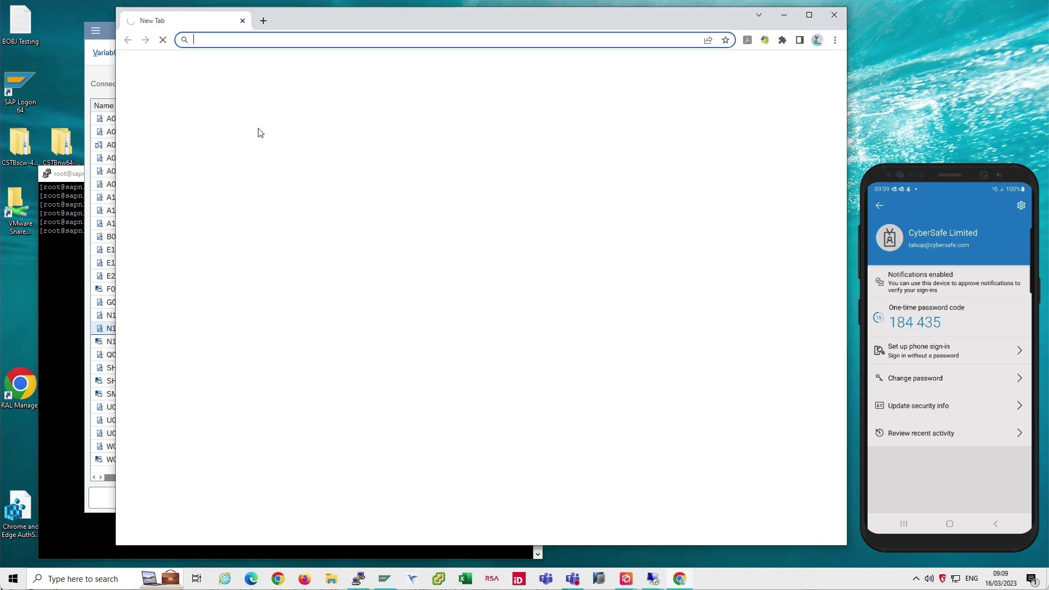
# Step: Go to fiori.cybersafe.com in Chrome using the address suggestion
pyautogui.write('fior')
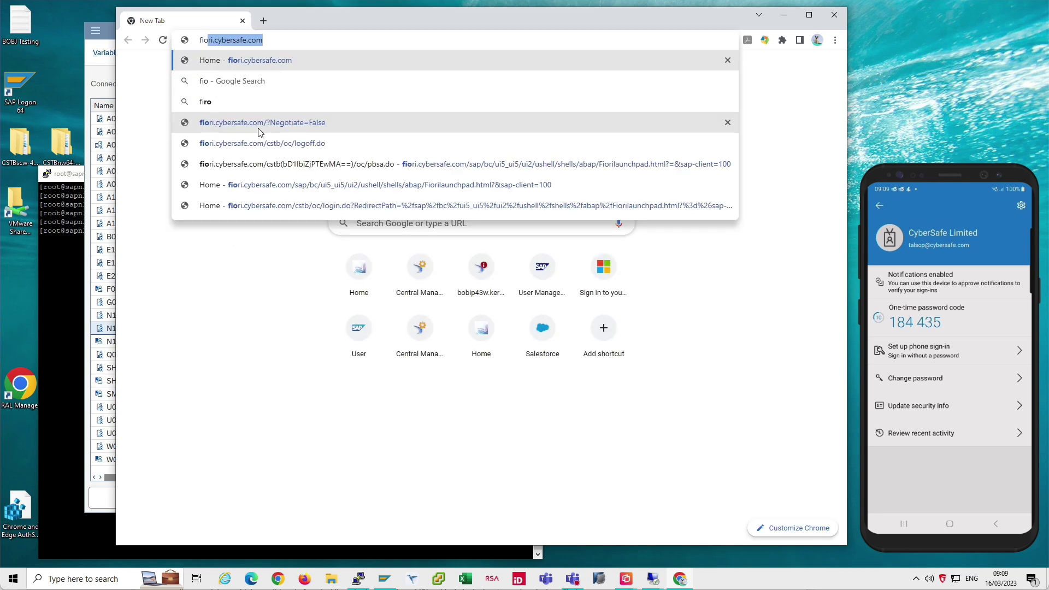
pyautogui.write('i.cybersafe.com')
pyautogui.press('Right')
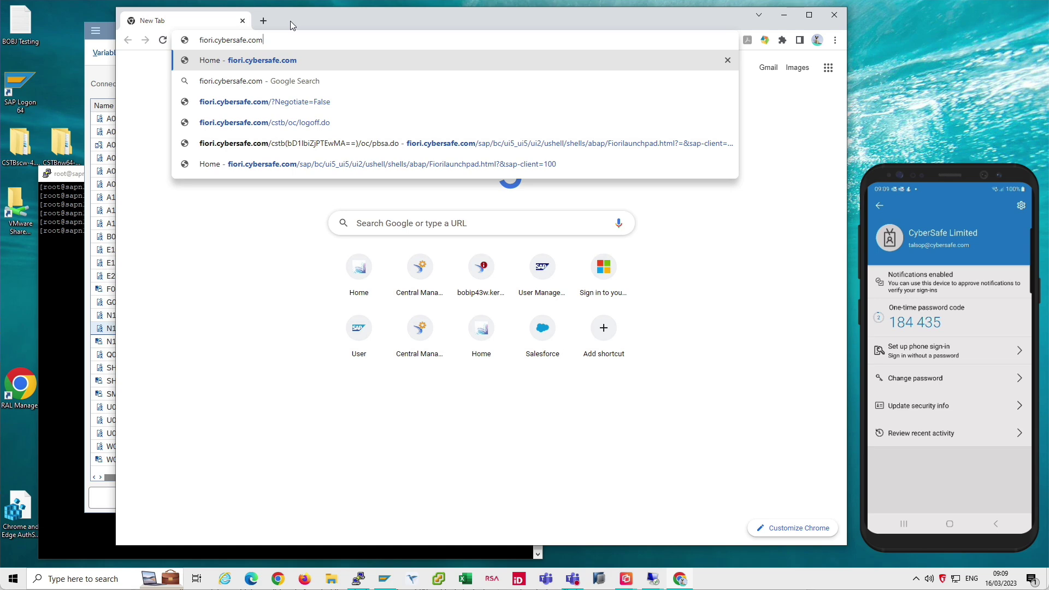
pyautogui.press('Return')
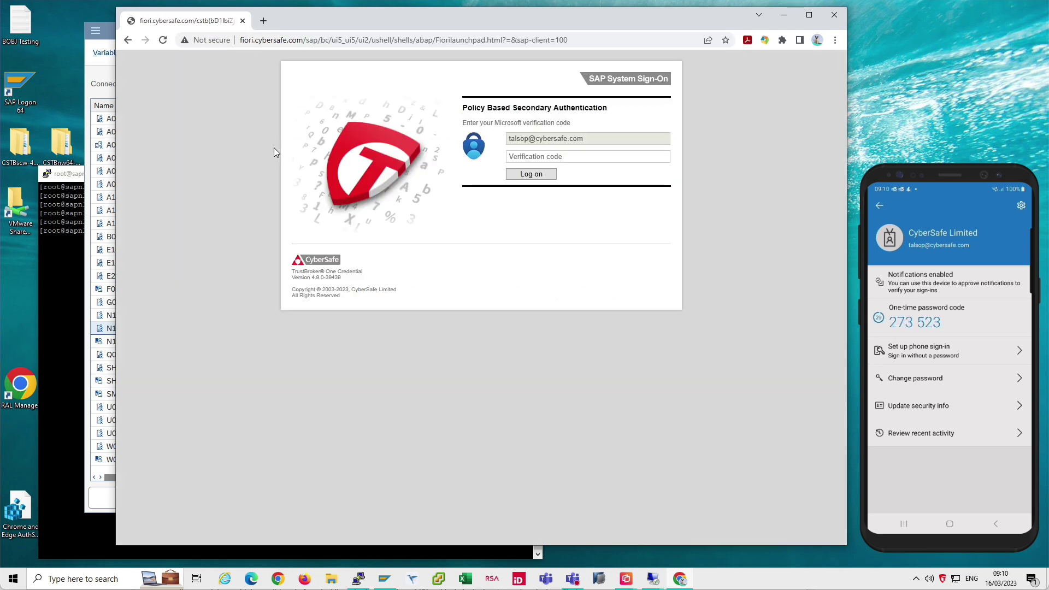
# Step: Enter the Authenticator verification code and log on to the launchpad, then close the window
pyautogui.click(608, 154)
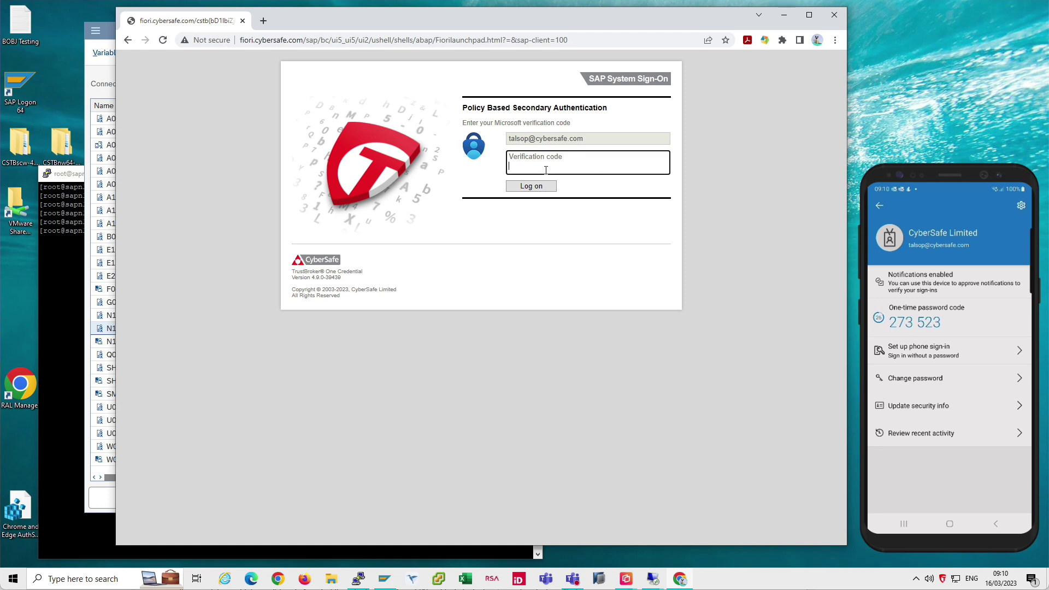
pyautogui.click(547, 186)
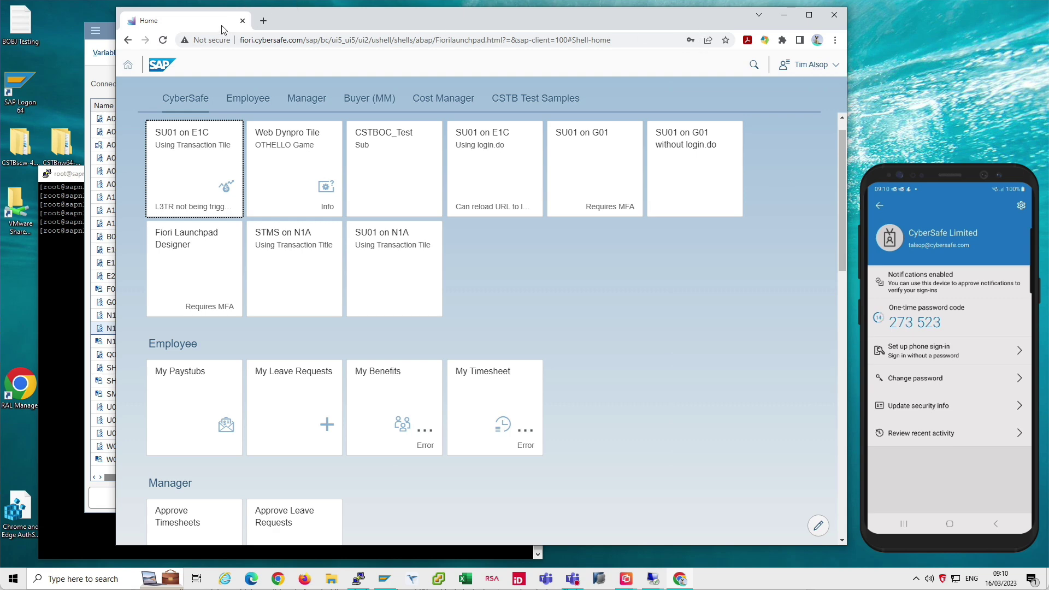
pyautogui.click(242, 21)
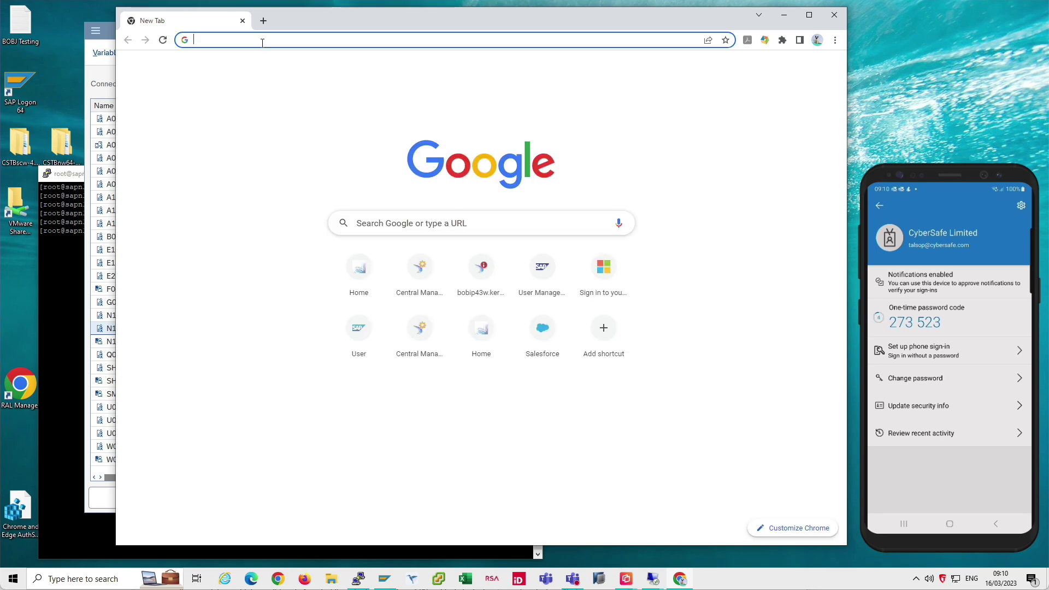
# Step: Open the bobip43w…/BOE/BI address suggestion in Chrome
pyautogui.write('bob')
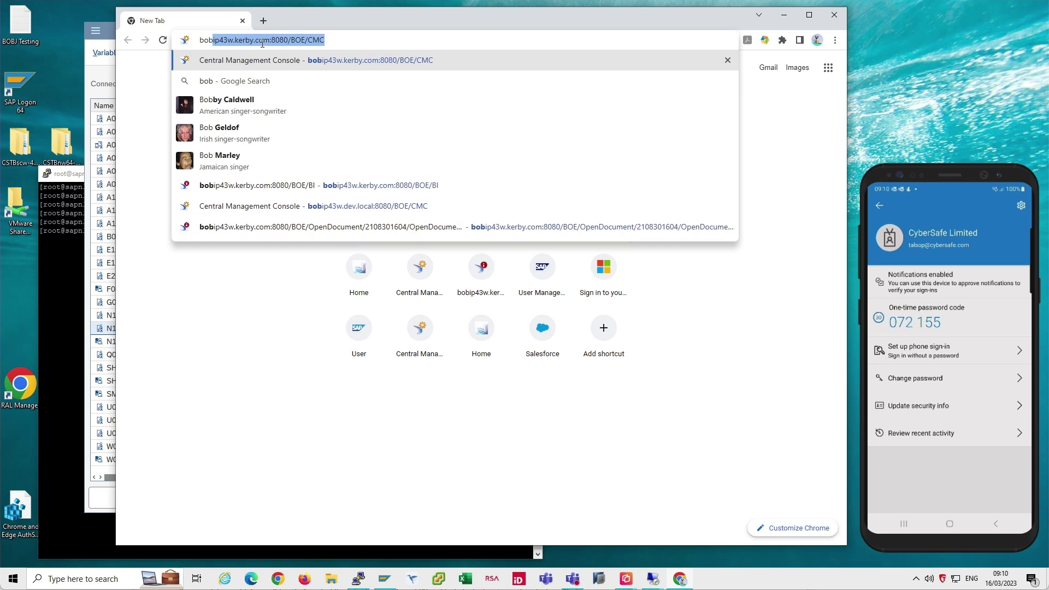
pyautogui.press('Down')
pyautogui.press('Down')
pyautogui.press('Down')
pyautogui.press('Down')
pyautogui.press('Down')
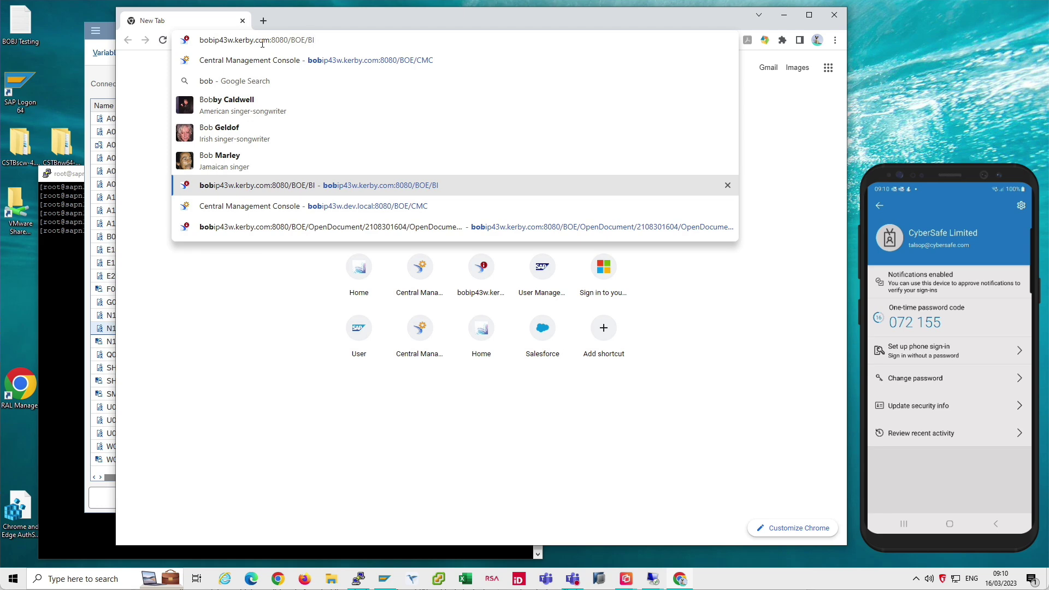
pyautogui.press('Return')
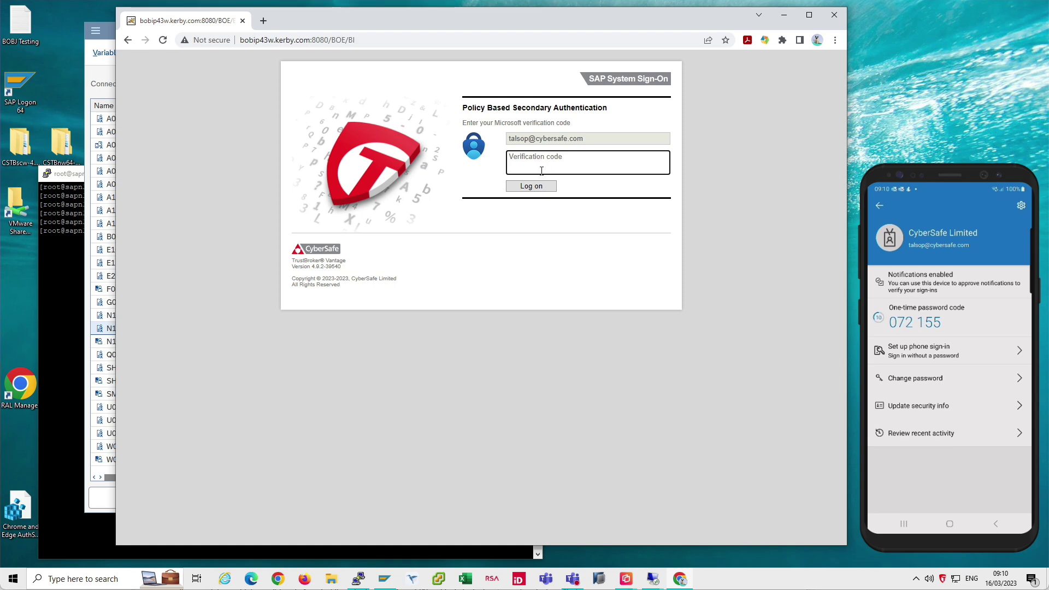
# Step: Enter the Authenticator verification code to log on, then close the browser and nudge SAP Logon left
pyautogui.click(541, 187)
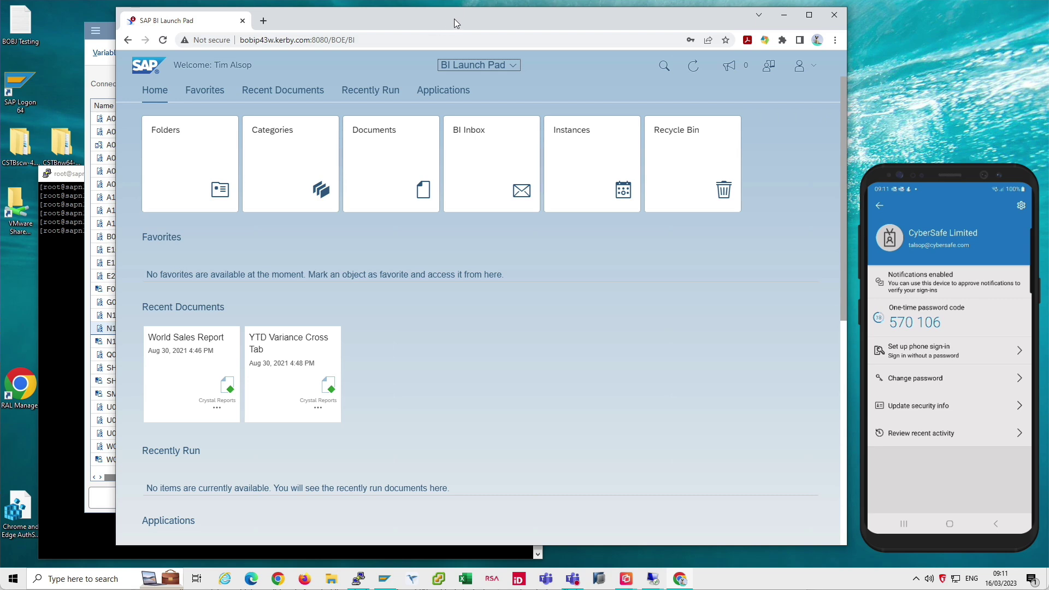
pyautogui.click(243, 21)
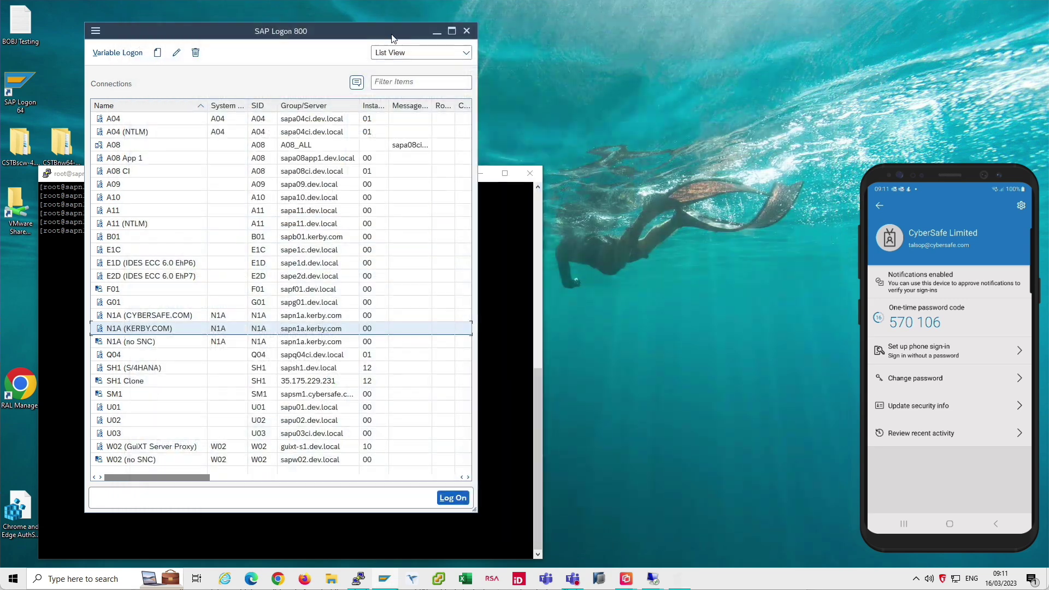
pyautogui.moveTo(329, 34); pyautogui.dragTo(325, 36)
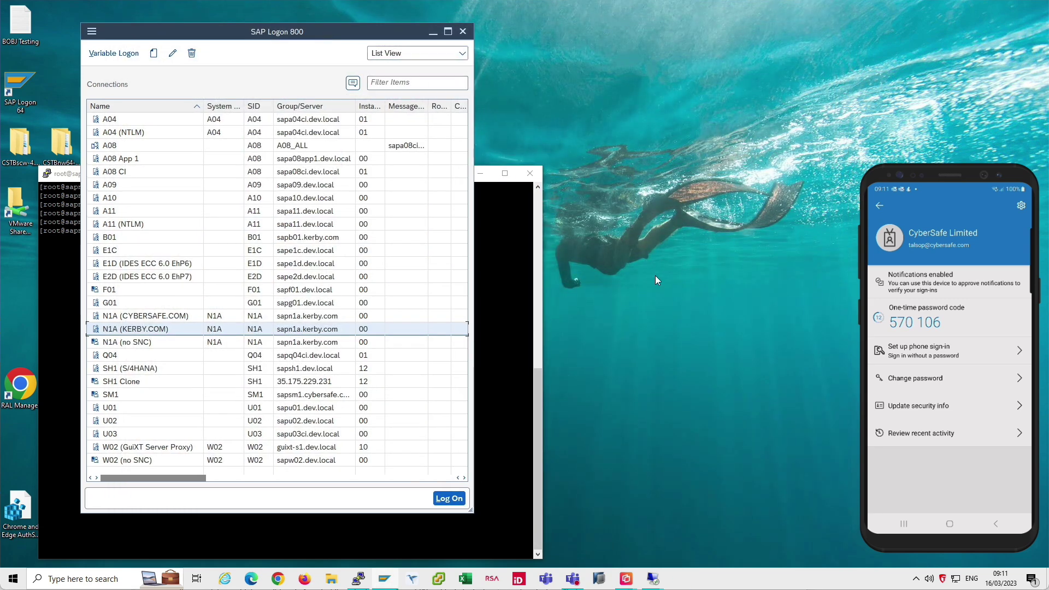